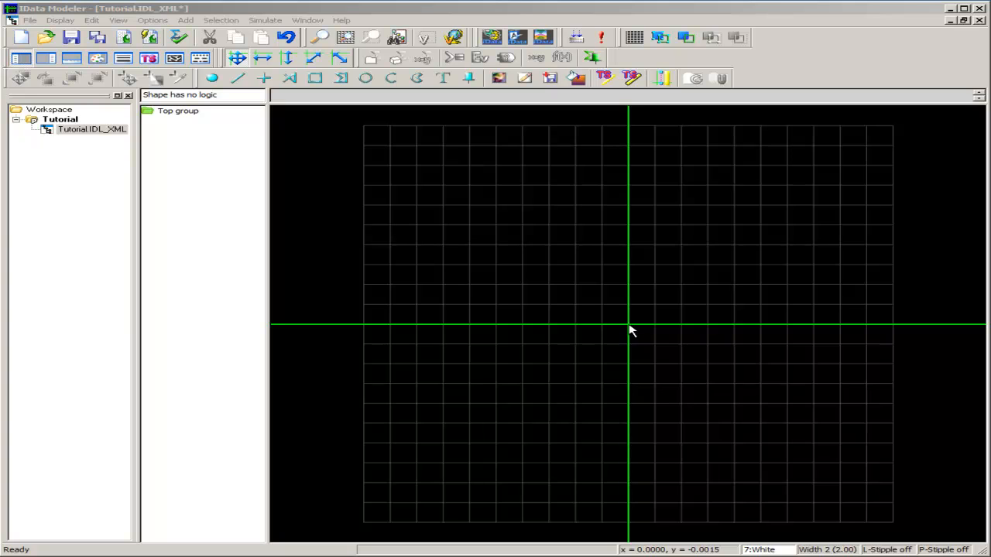
# Draw a horizontal line along the x-axis from -0.8 to 0.8 with the Horz/Vert Lines tool
pyautogui.click(635, 40)
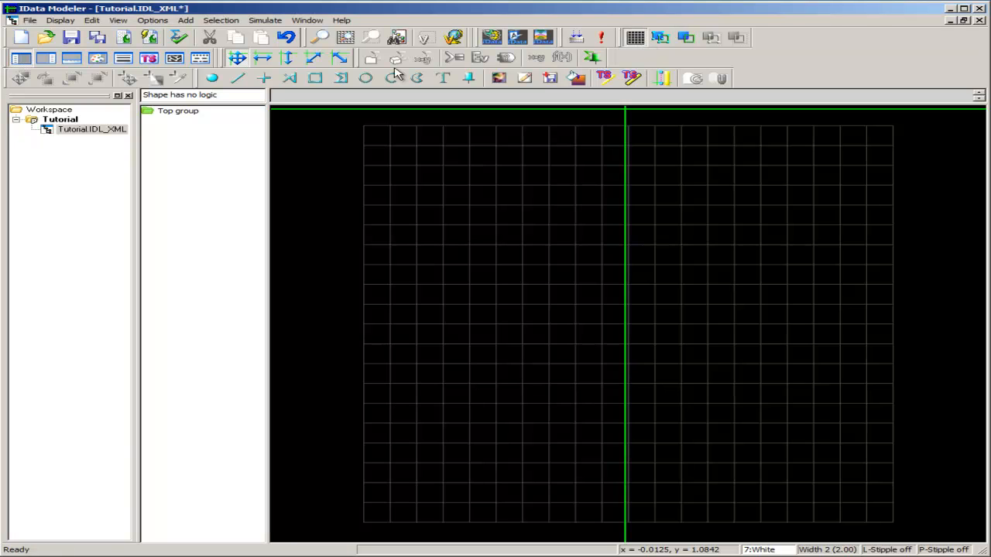
pyautogui.click(265, 79)
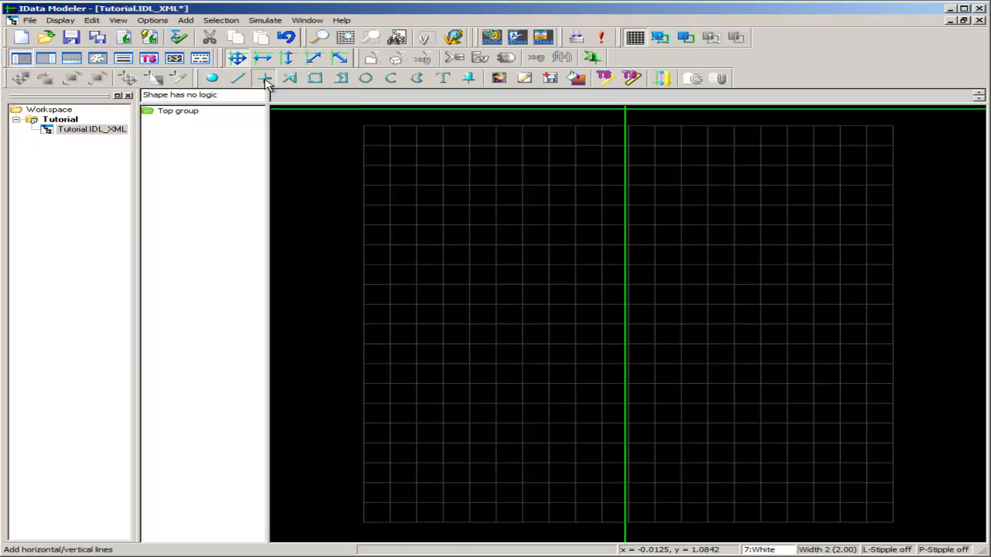
pyautogui.click(413, 329)
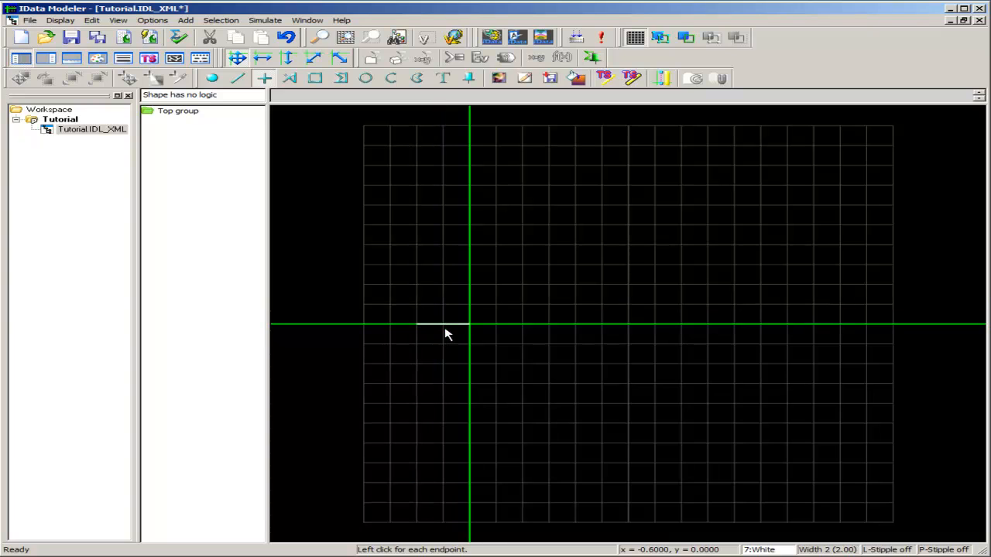
pyautogui.click(842, 333)
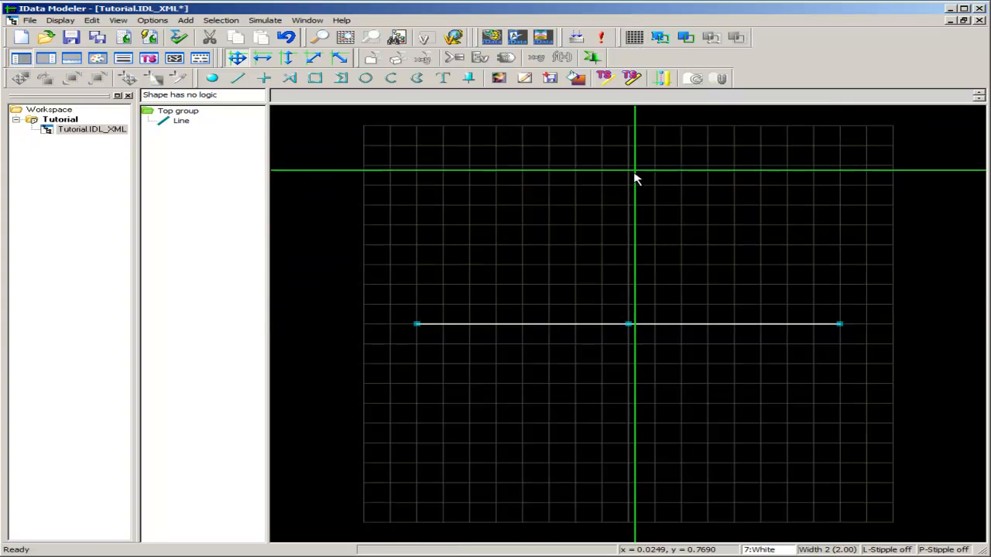
# Group the horizontal line and rename the new group Scale
pyautogui.click(184, 123)
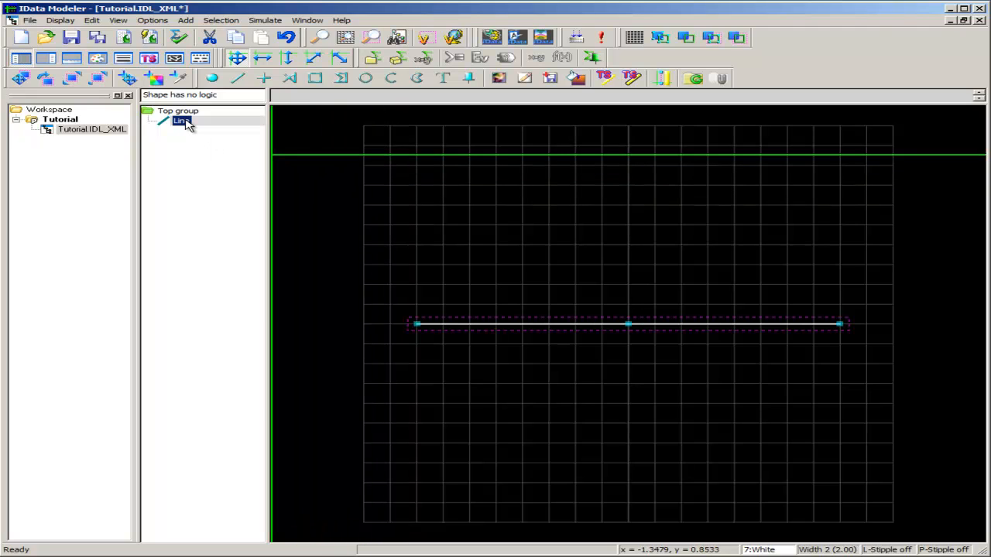
pyautogui.rightClick(186, 125)
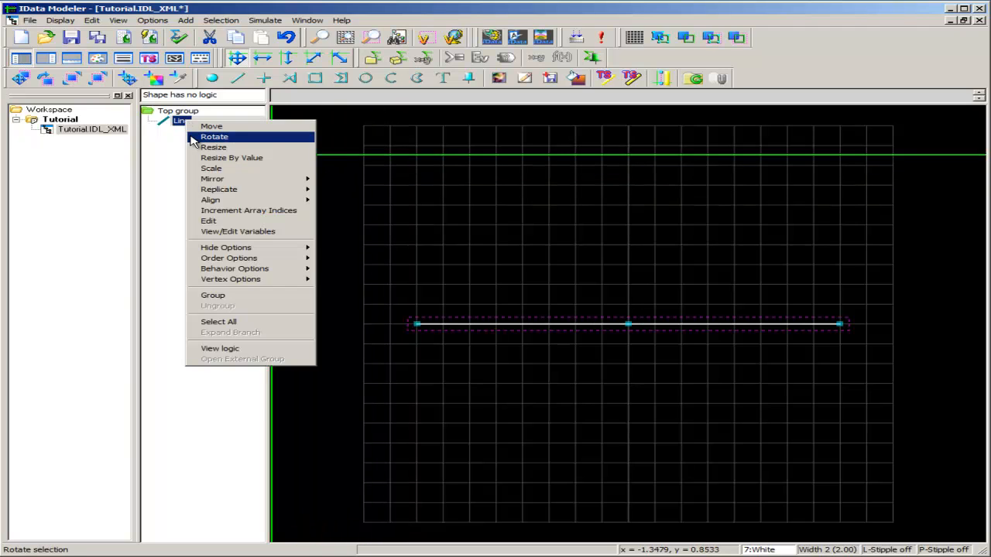
pyautogui.click(221, 296)
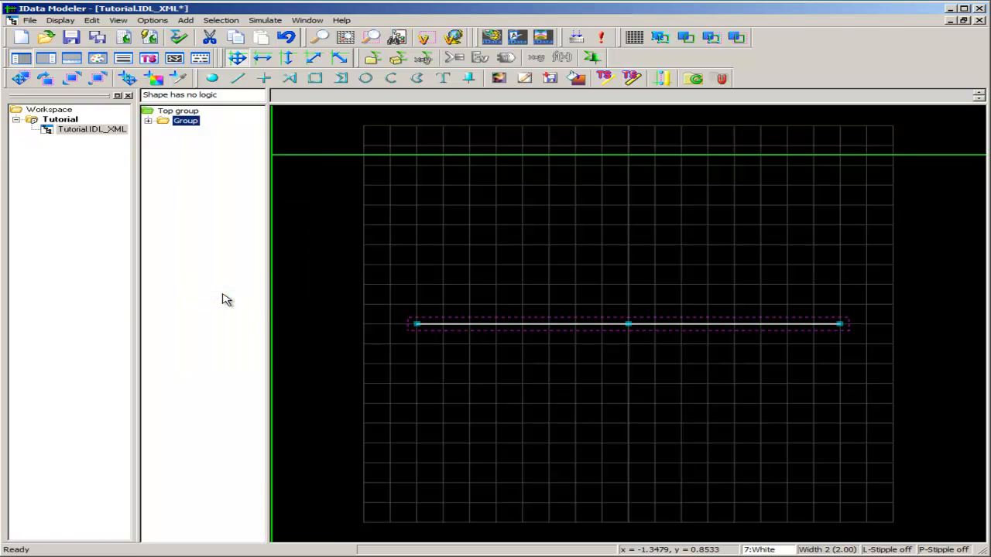
pyautogui.press('F2')
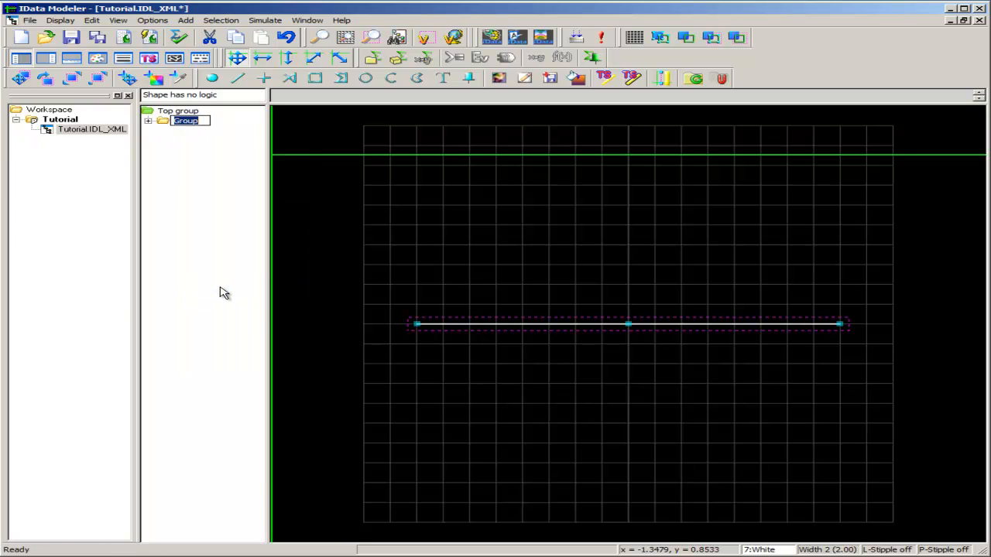
pyautogui.write('Scale')
pyautogui.press('Return')
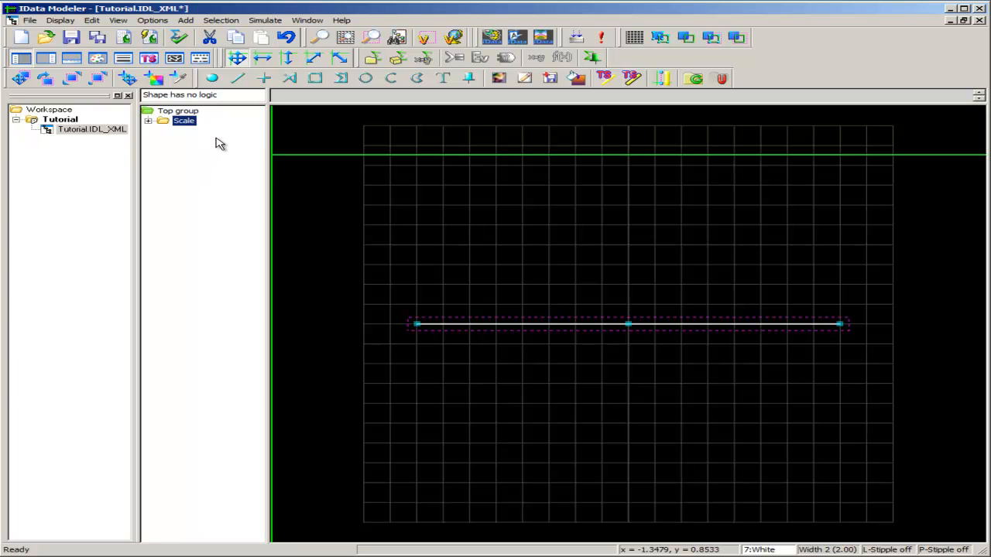
# Draw a short vertical line about 0.1 units tall upward from the origin
pyautogui.click(265, 80)
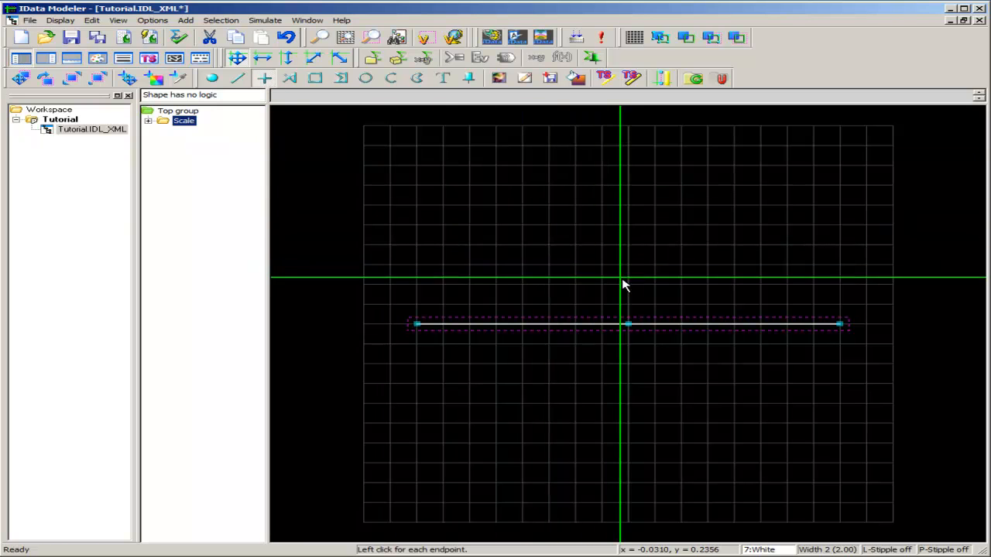
pyautogui.click(631, 324)
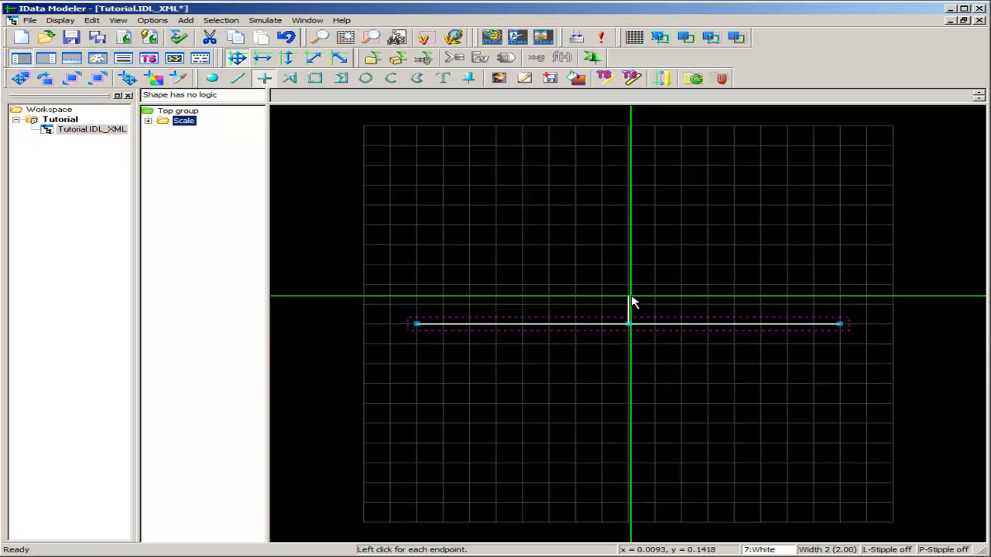
pyautogui.click(630, 298)
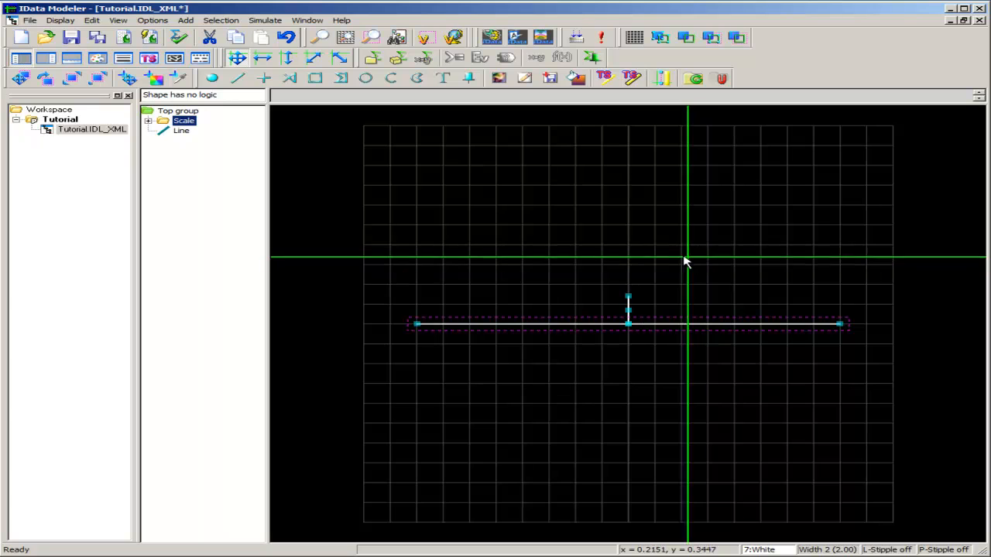
# Set the vertical line's mono color to 1 Blue in its shape properties
pyautogui.doubleClick(186, 136)
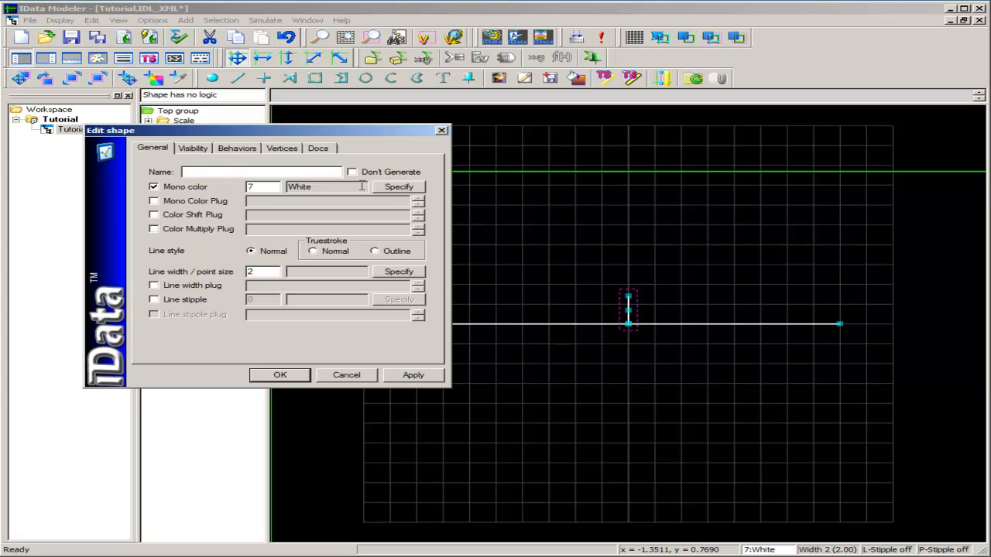
pyautogui.click(395, 188)
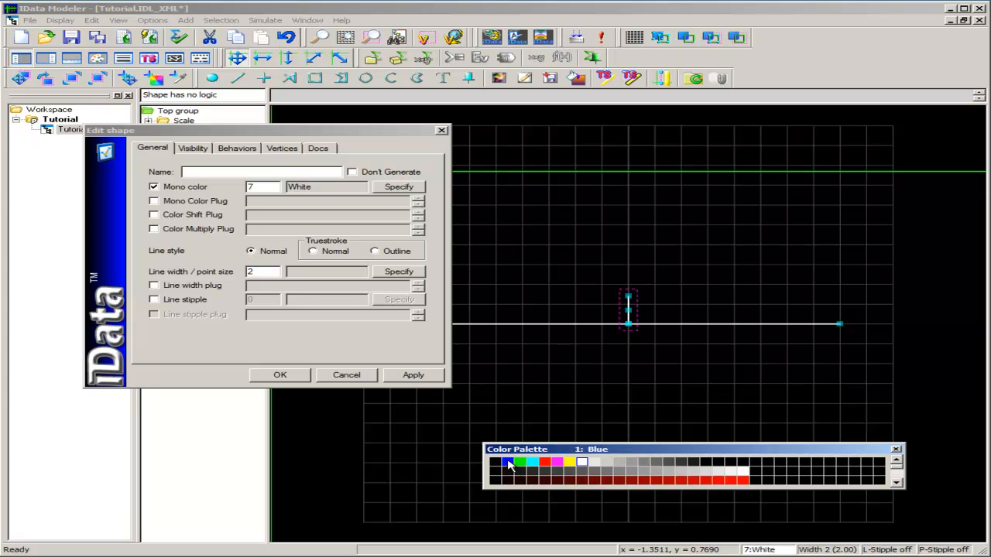
pyautogui.click(508, 463)
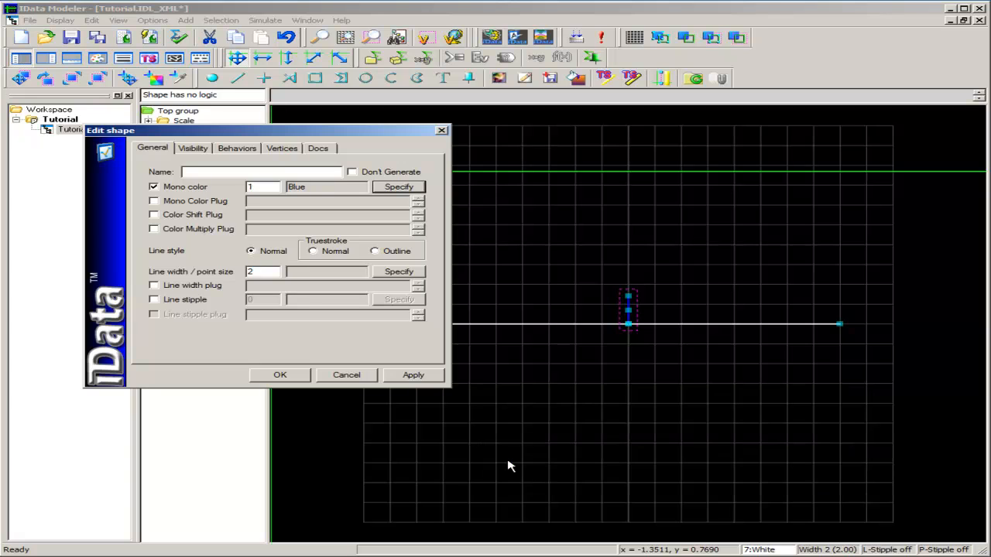
pyautogui.click(282, 377)
# Group the vertical line and name the new group Pointer
pyautogui.click(181, 133)
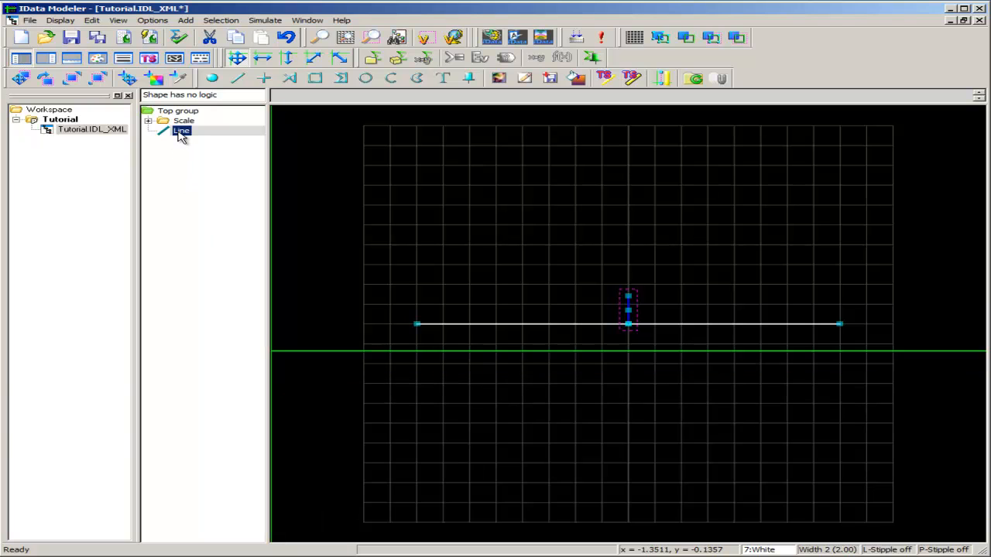
pyautogui.rightClick(180, 135)
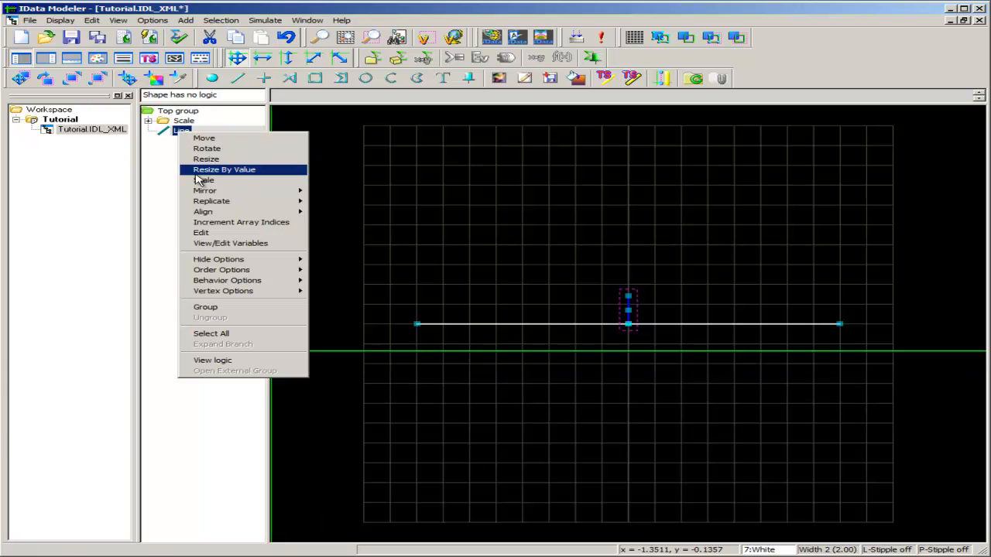
pyautogui.click(229, 309)
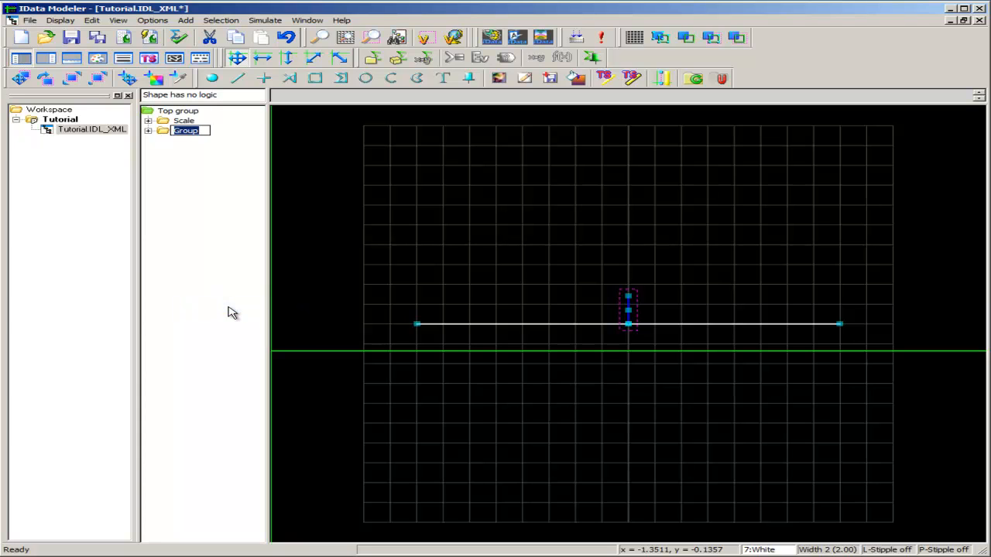
pyautogui.write('Pointer')
pyautogui.press('Return')
# Insert a behavior on the Pointer group and set its type to Scaled translation
pyautogui.doubleClick(188, 132)
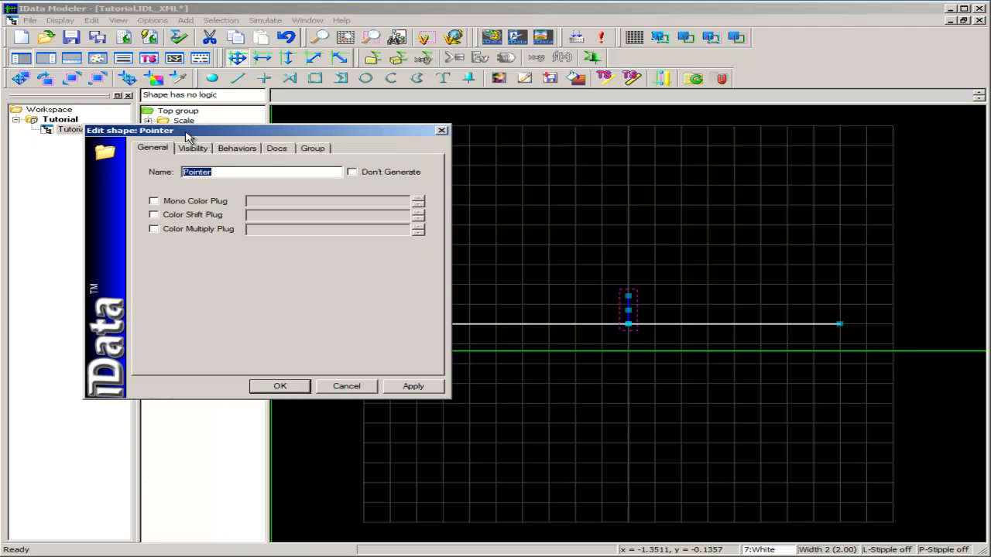
pyautogui.click(236, 150)
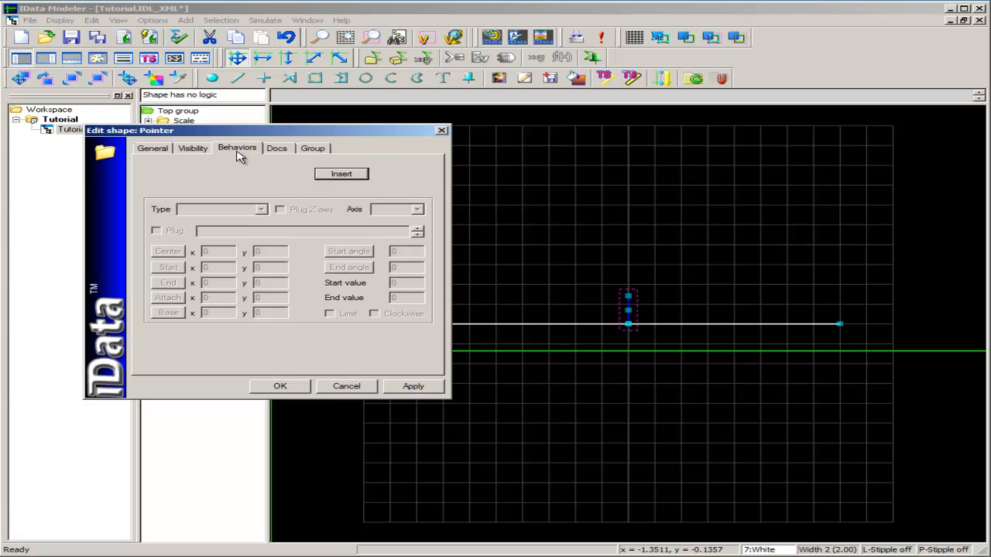
pyautogui.click(352, 175)
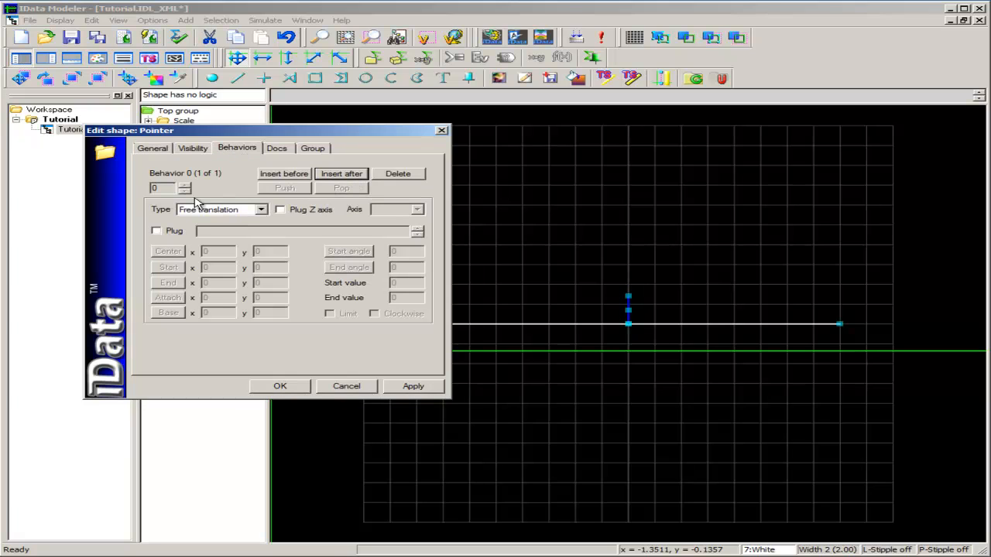
pyautogui.click(261, 211)
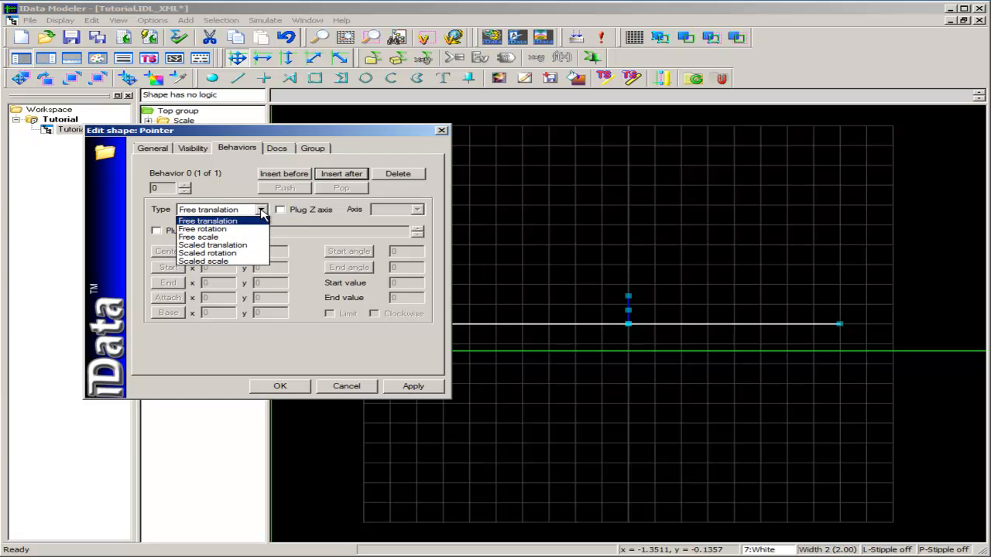
pyautogui.click(242, 246)
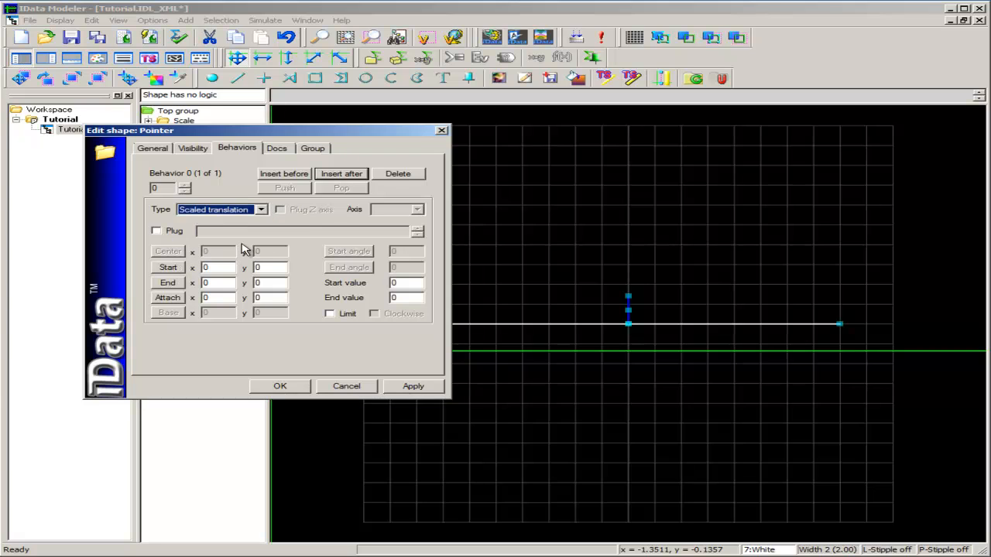
# Enable the behavior's plug and add a new float variable named Value
pyautogui.click(157, 232)
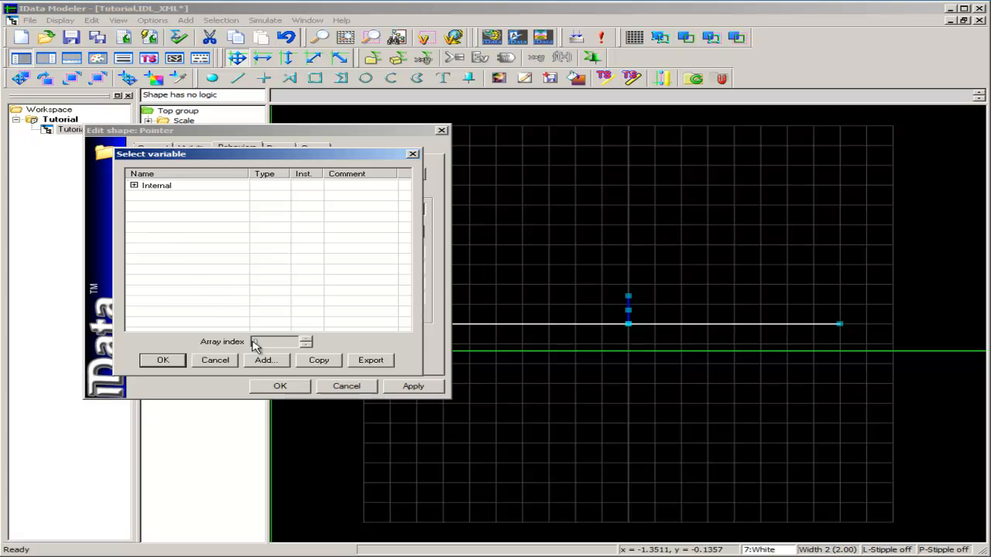
pyautogui.click(265, 361)
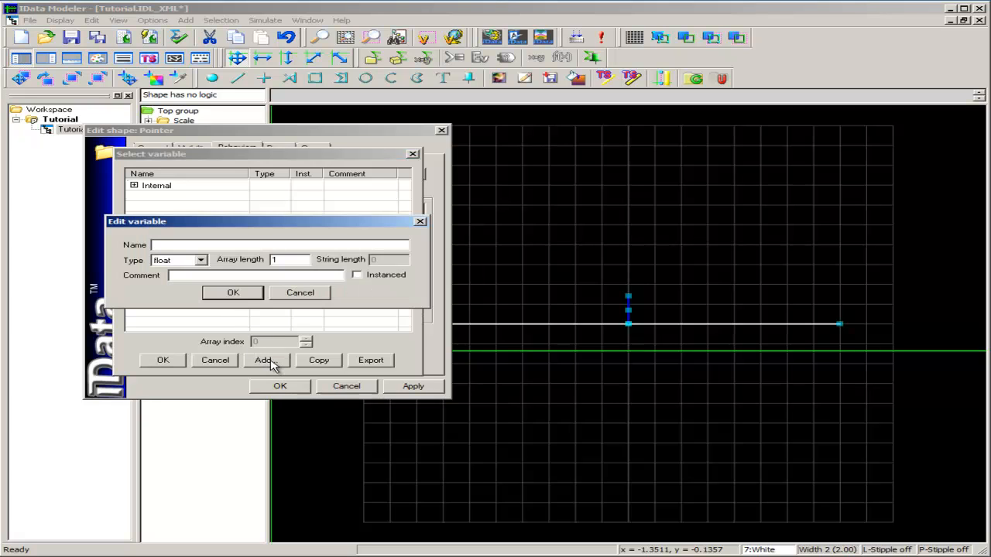
pyautogui.write('Value')
pyautogui.click(255, 297)
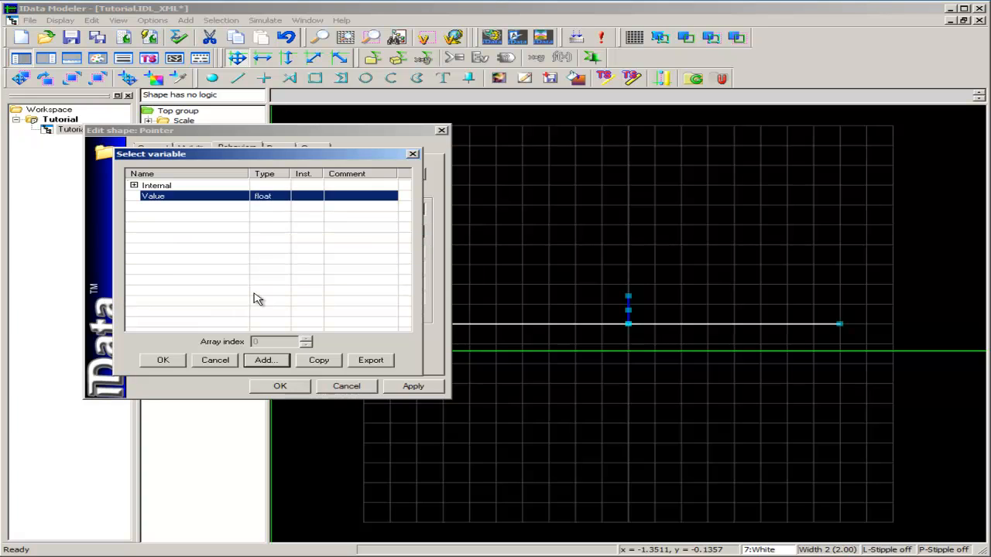
# Copy the variable to the clipboard as binary information for TestDataGenerator and select Value as the plug
pyautogui.click(319, 361)
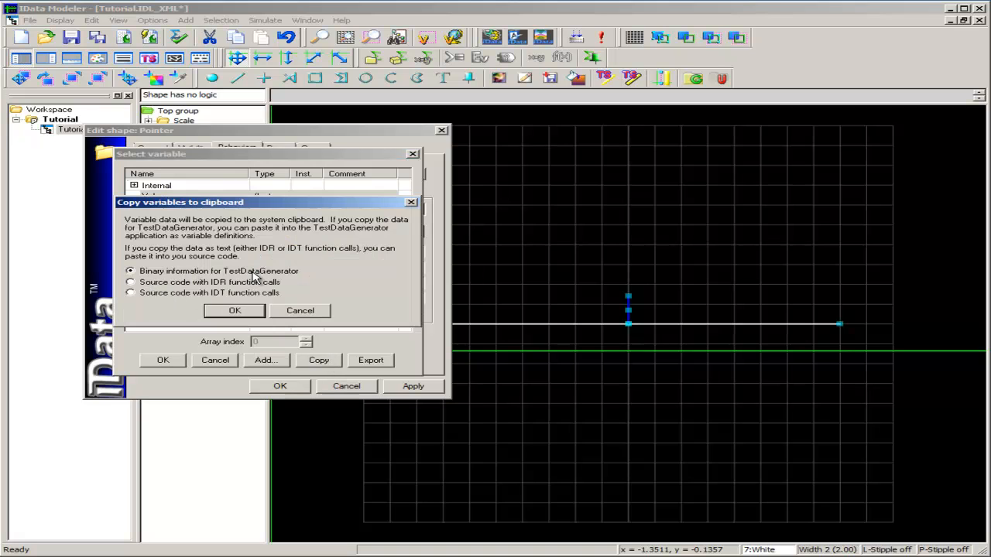
pyautogui.click(237, 311)
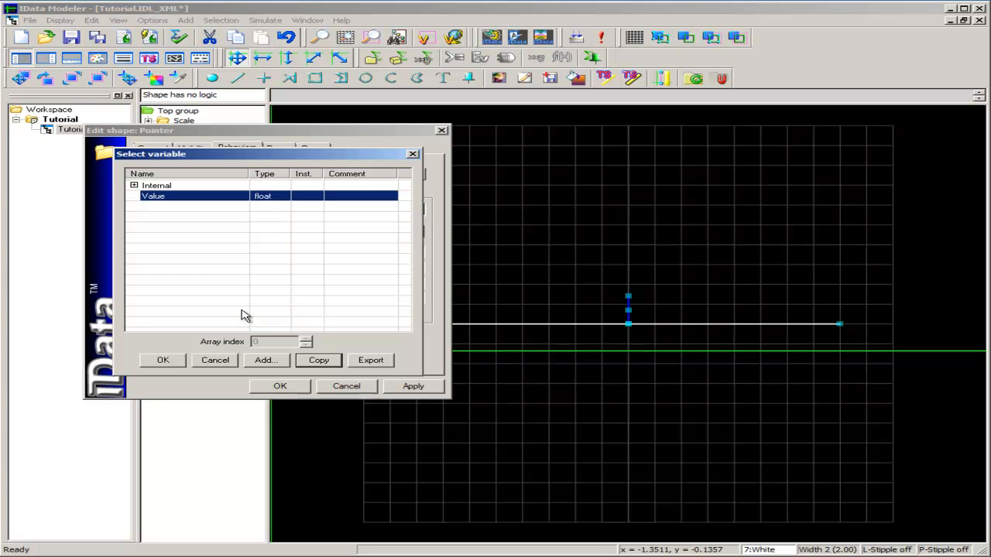
pyautogui.click(166, 361)
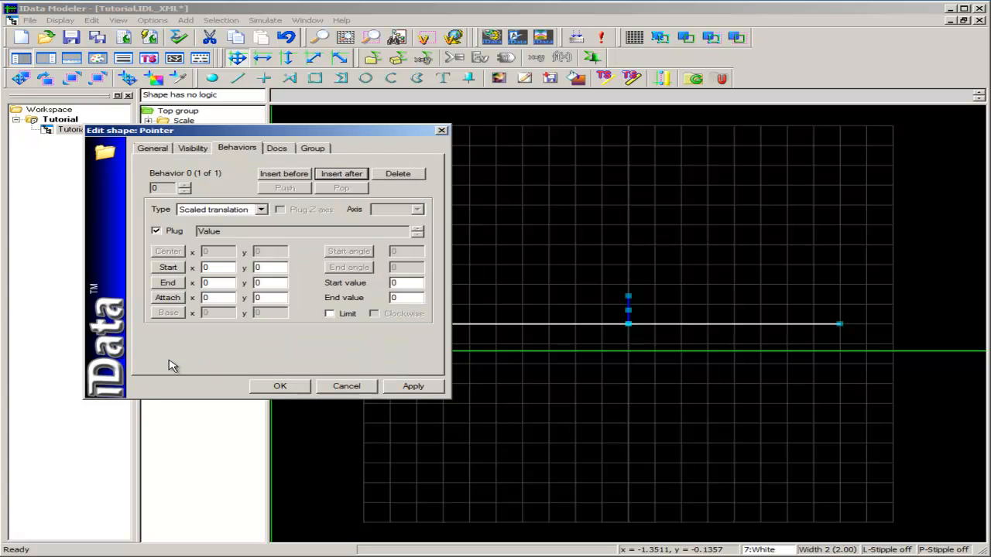
# Pick the translation's Start at (-0.8, 0), End at (0.8, 0) and Attach point at the origin
pyautogui.click(169, 267)
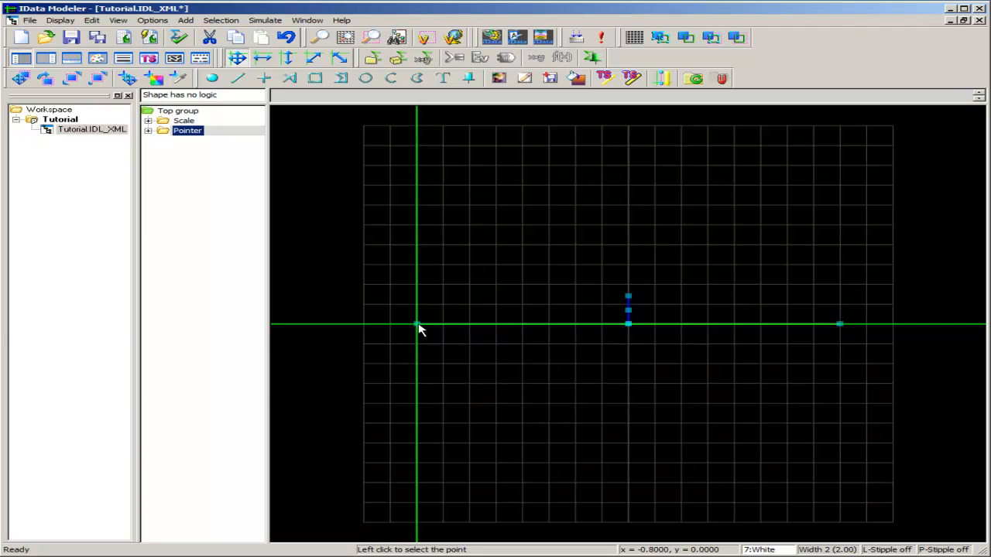
pyautogui.click(417, 324)
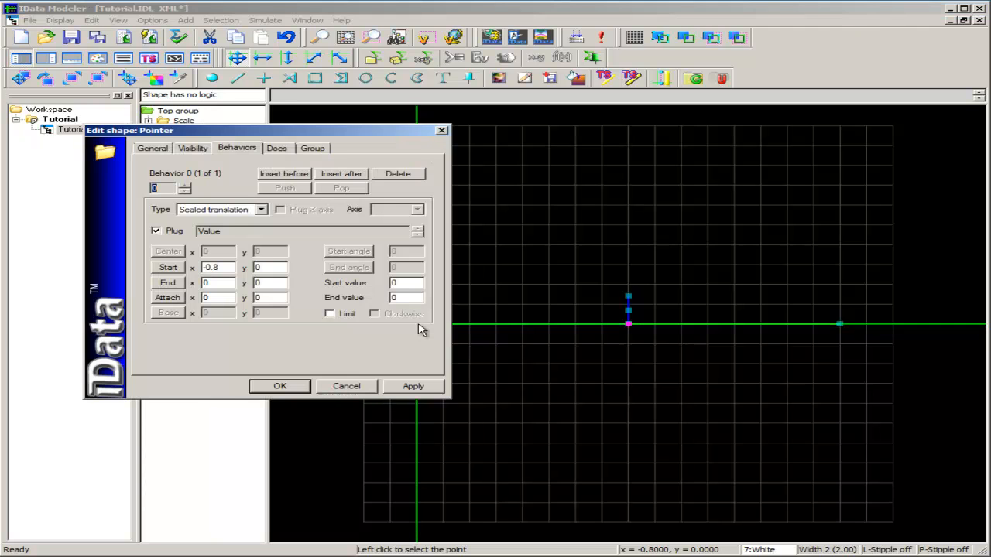
pyautogui.click(171, 284)
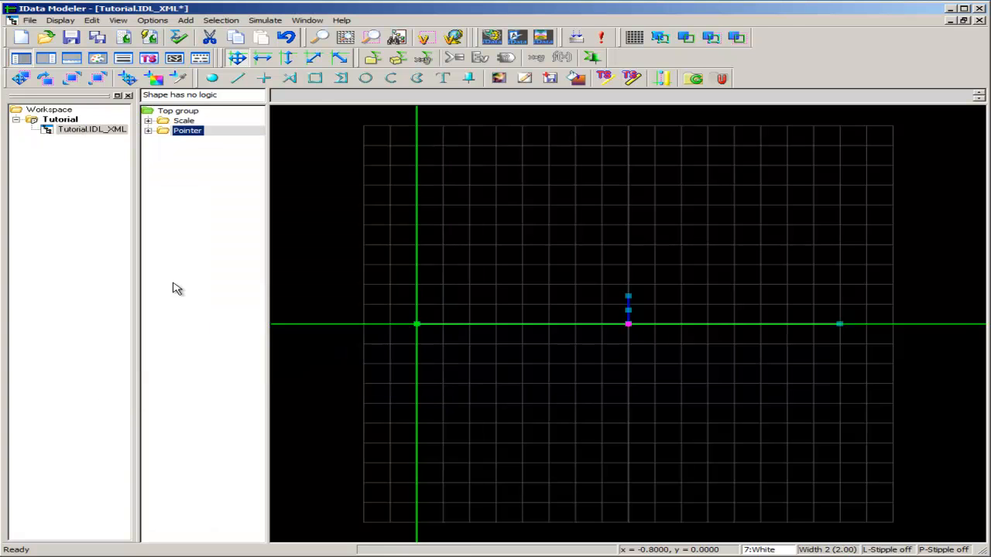
pyautogui.click(843, 332)
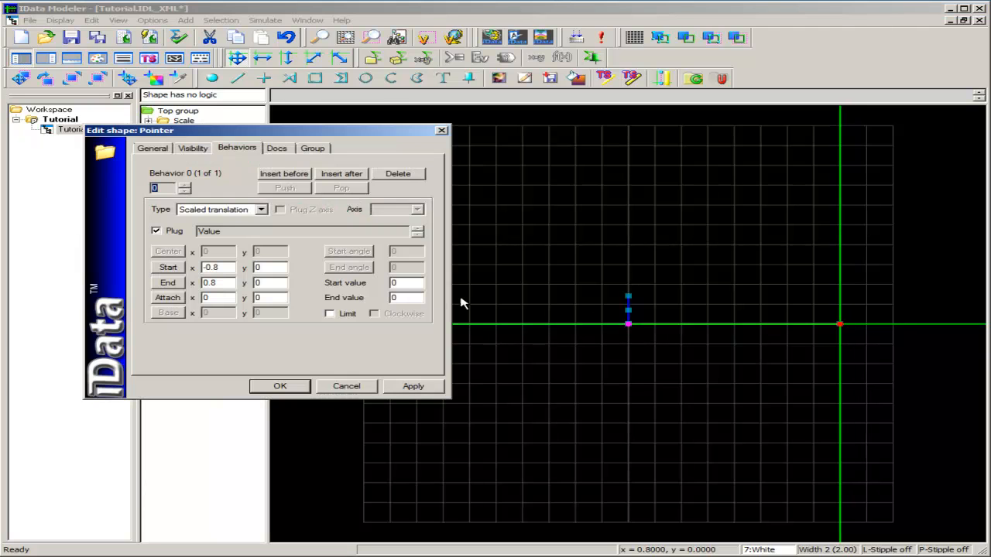
pyautogui.click(169, 301)
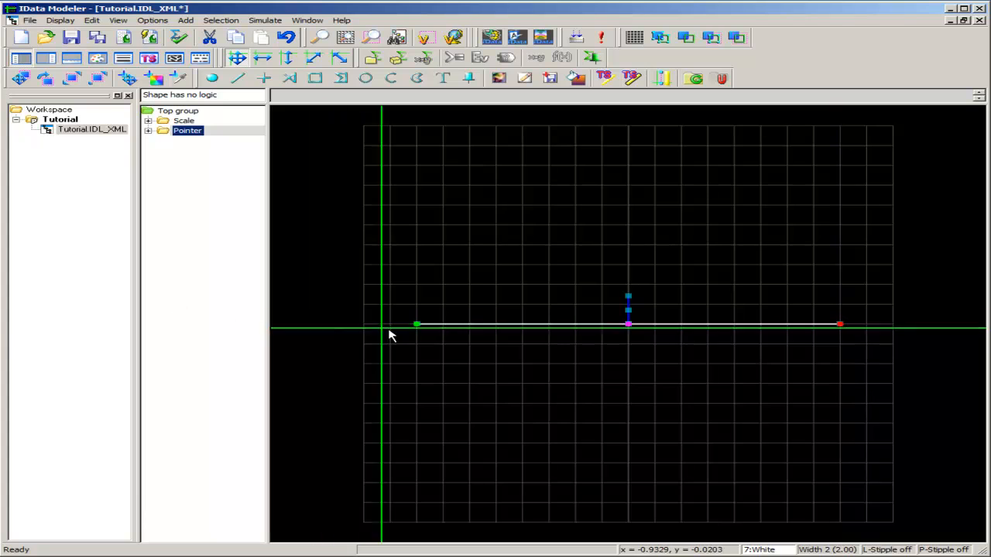
pyautogui.click(632, 331)
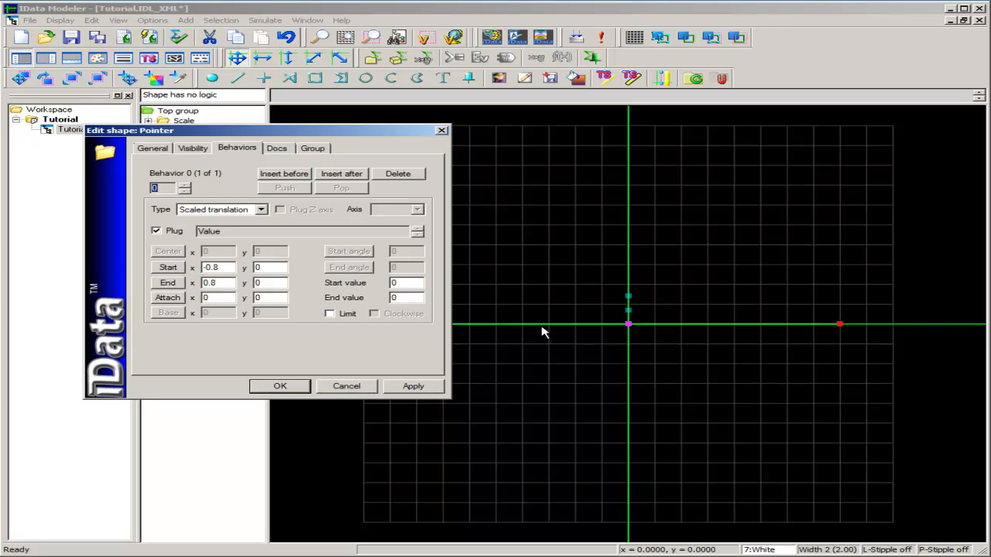
# Set the behavior's Start value to -50 and End value to 50, then close the shape editor
pyautogui.doubleClick(408, 283)
pyautogui.write('-50')
pyautogui.doubleClick(393, 296)
pyautogui.write('50')
pyautogui.click(294, 387)
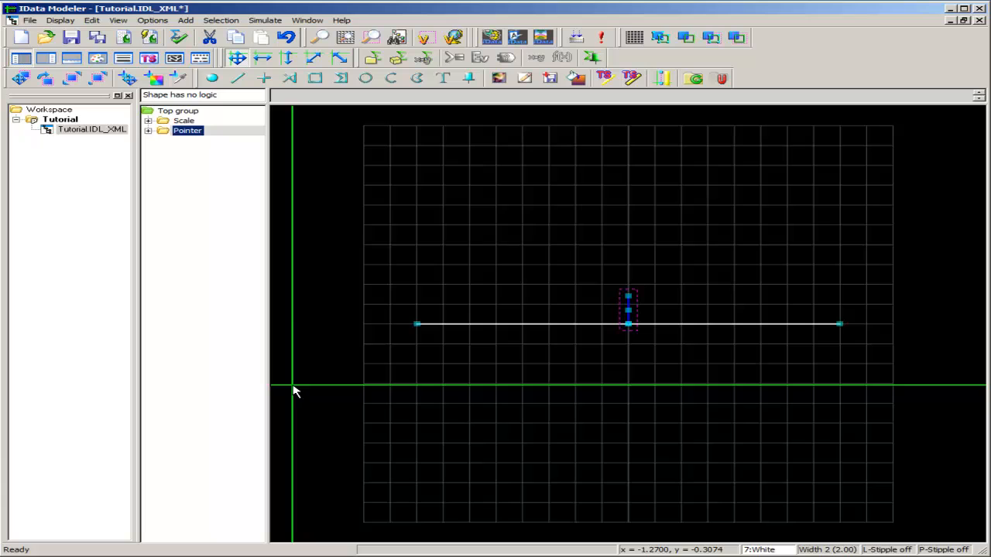
# Launch the simulation and paste the Value variable into the Test Data Generator
pyautogui.click(602, 39)
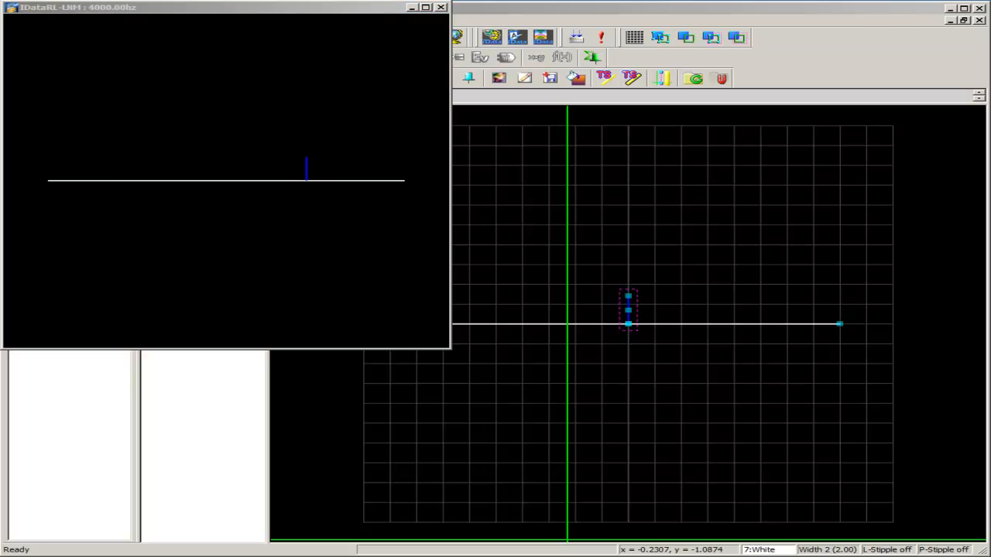
pyautogui.rightClick(707, 145)
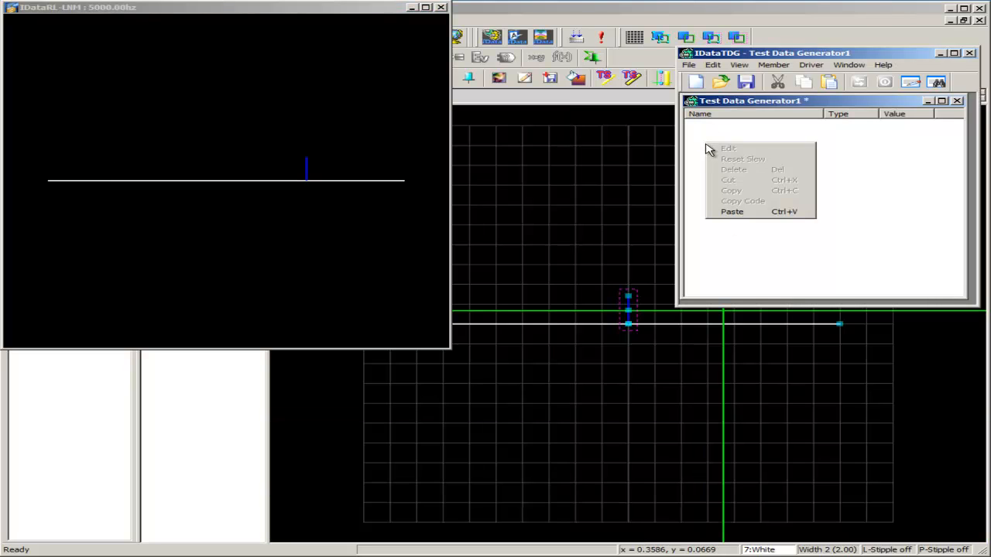
pyautogui.click(733, 213)
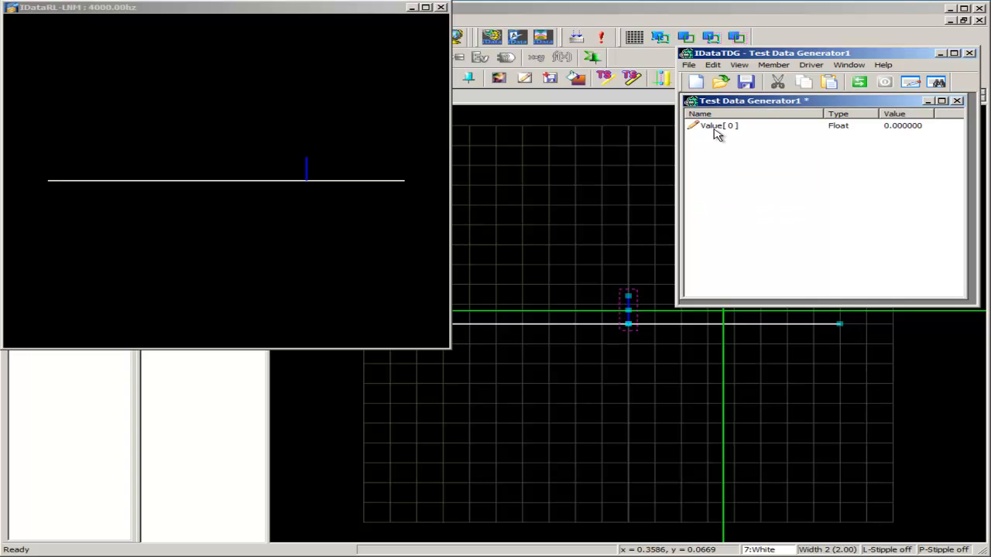
# Activate the generator and give Value a Bounce slew with low -50, high 50 and increment 0.5
pyautogui.click(860, 83)
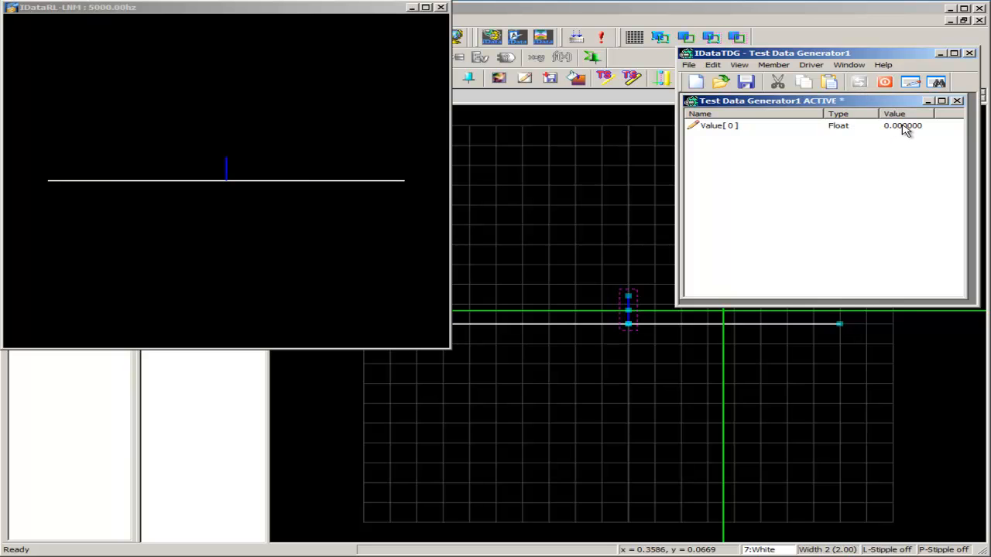
pyautogui.doubleClick(903, 128)
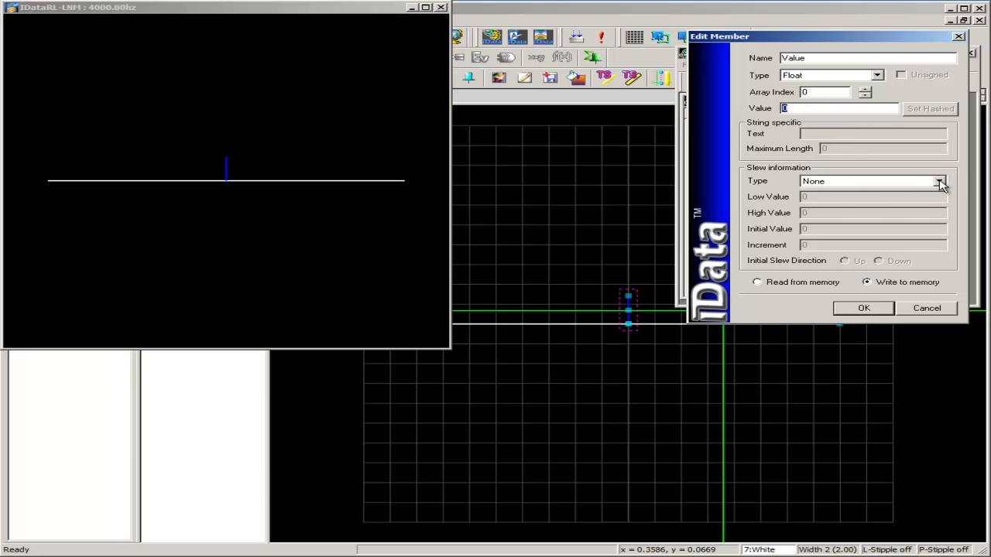
pyautogui.click(939, 181)
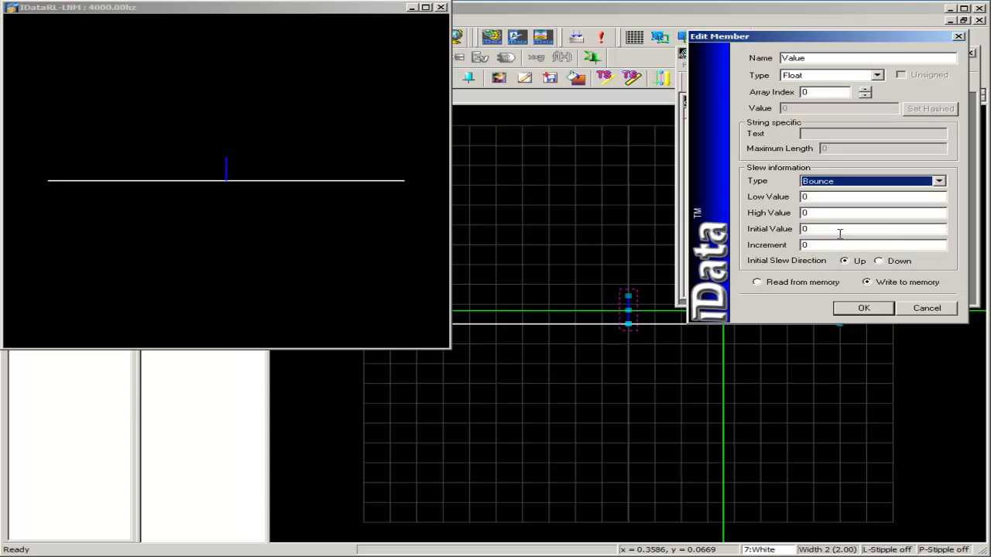
pyautogui.click(840, 233)
pyautogui.press('Tab')
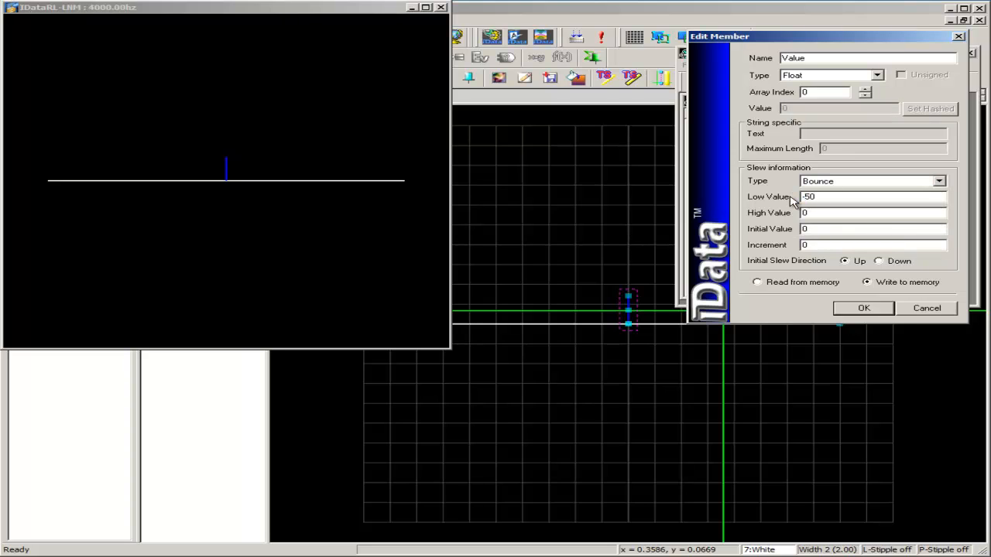
pyautogui.press('Tab')
pyautogui.write('.5')
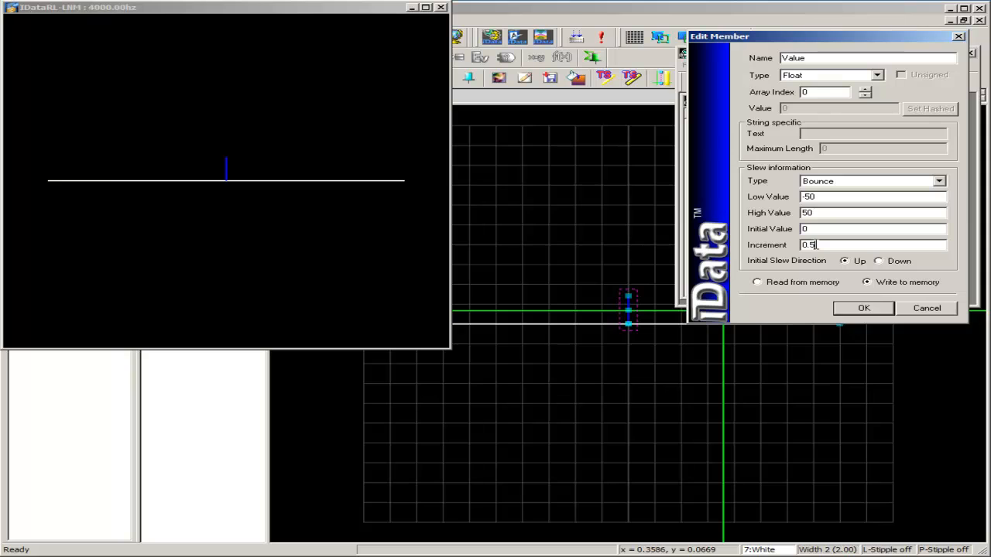
pyautogui.click(862, 308)
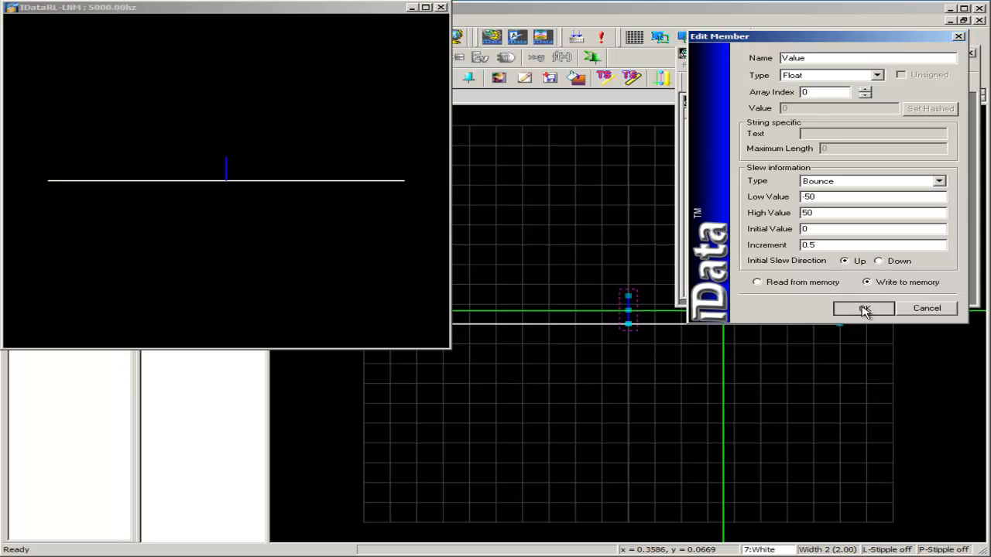